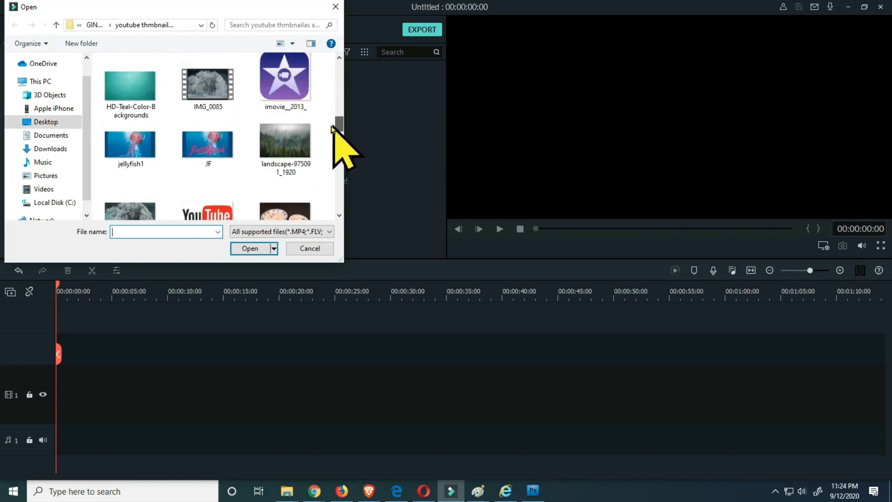
# Import the landscape-975091_1920 image and place it at the very beginning of video track 1.
pyautogui.click(295, 144)
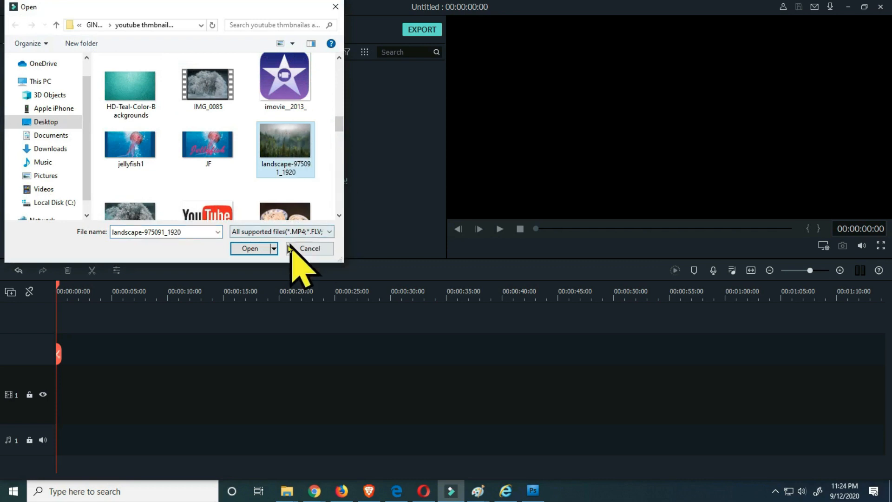
pyautogui.click(254, 251)
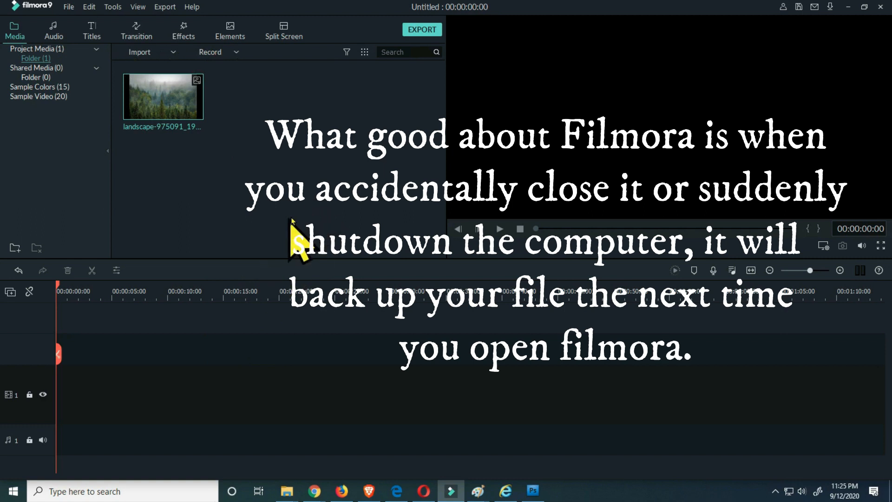
pyautogui.moveTo(188, 111)
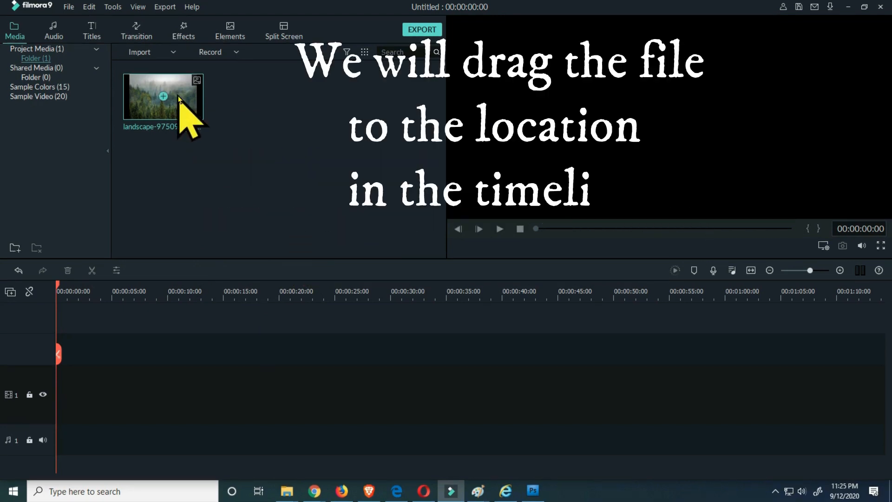
pyautogui.moveTo(179, 99); pyautogui.dragTo(58, 435)
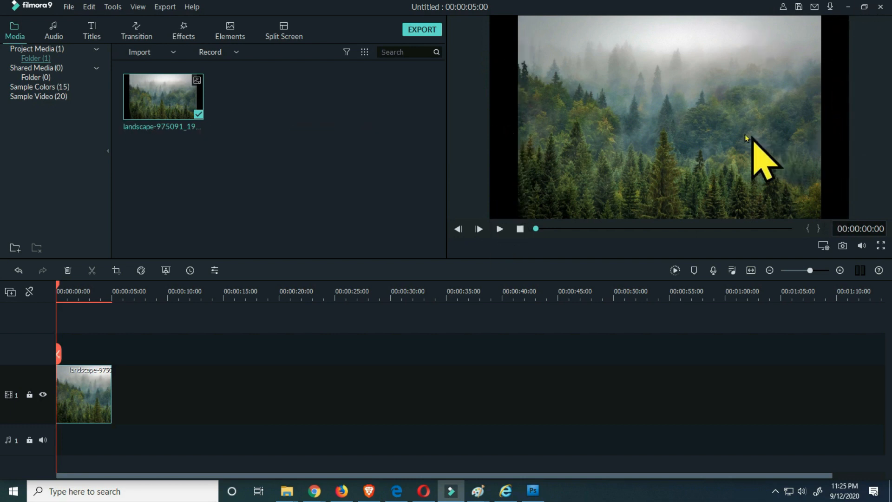
# Stretch both sides of the landscape photo in the preview so it covers the black bars and fills the frame.
pyautogui.click(662, 115)
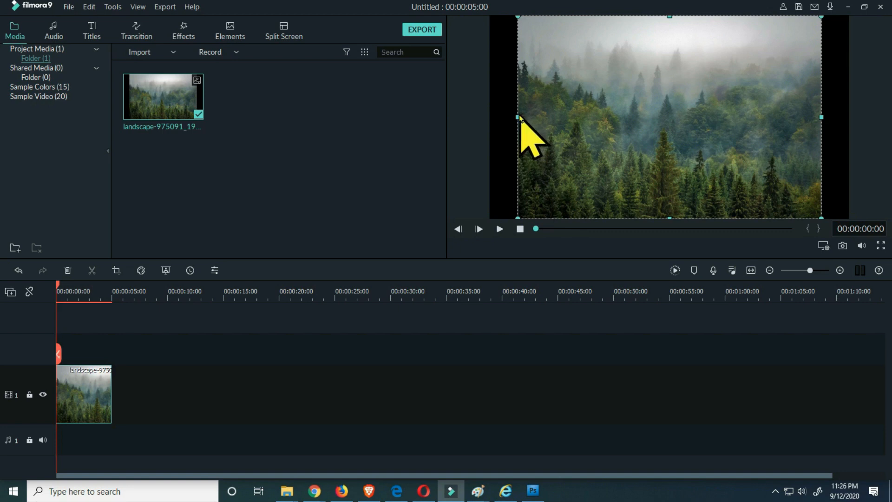
pyautogui.moveTo(524, 122); pyautogui.dragTo(491, 121)
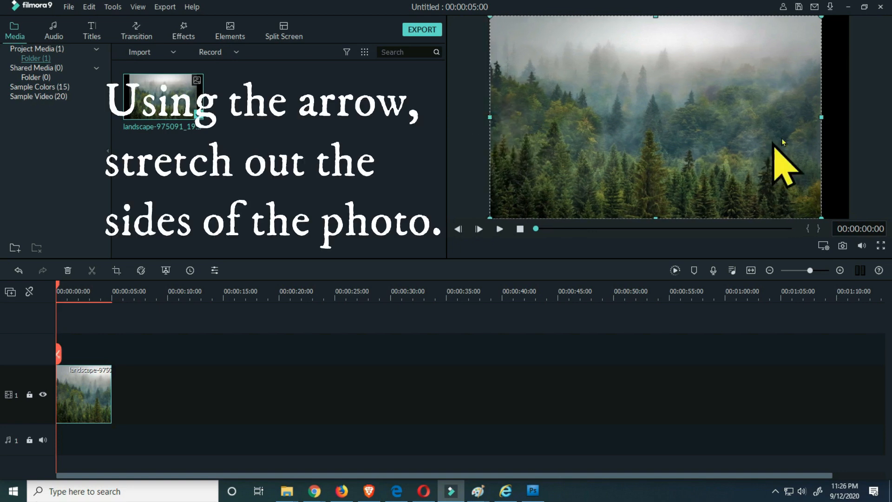
pyautogui.moveTo(835, 123); pyautogui.dragTo(856, 125)
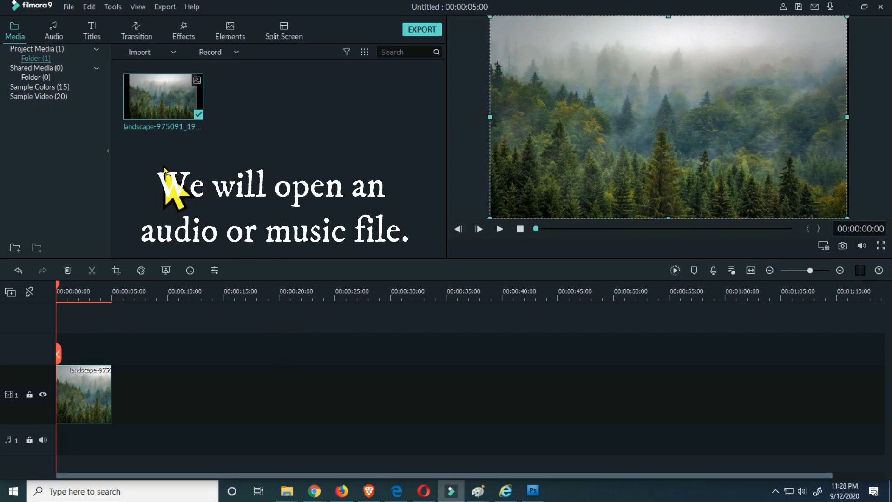
# Import the A_Long_Cold audio file from the Yotube Background for Videos folder inside YOUTUBE VIDEOS on the Desktop.
pyautogui.click(172, 55)
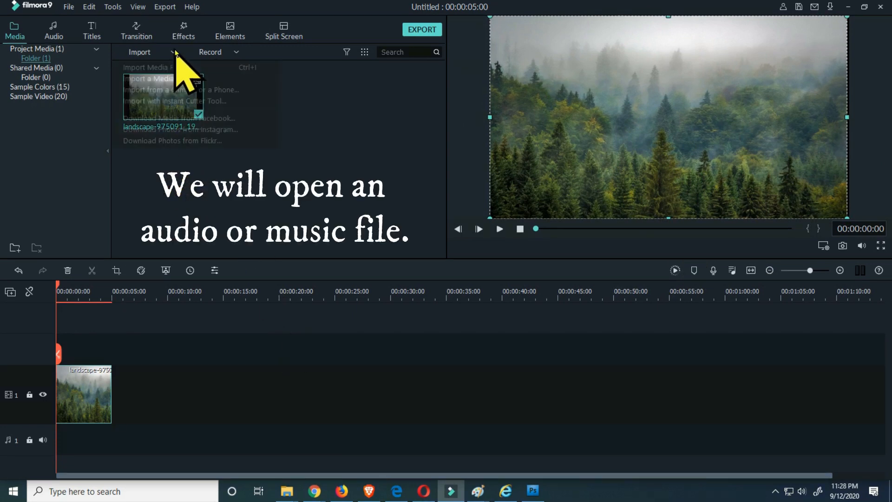
pyautogui.click(170, 68)
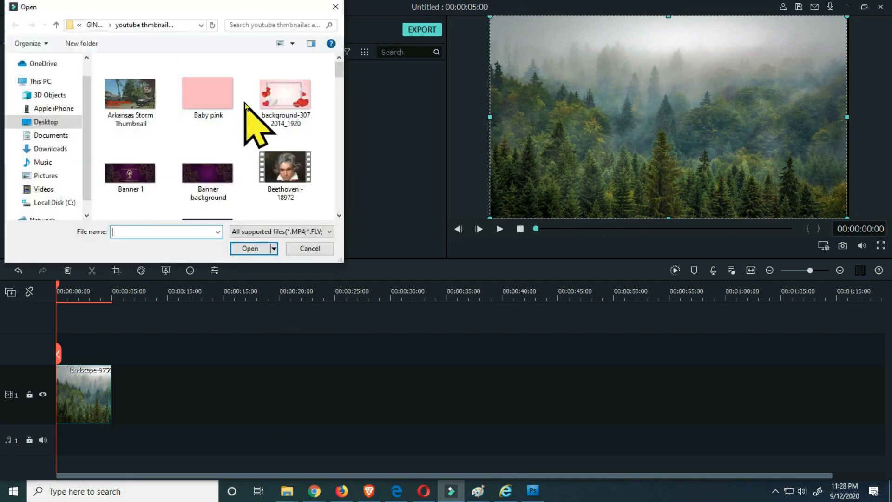
pyautogui.click(58, 122)
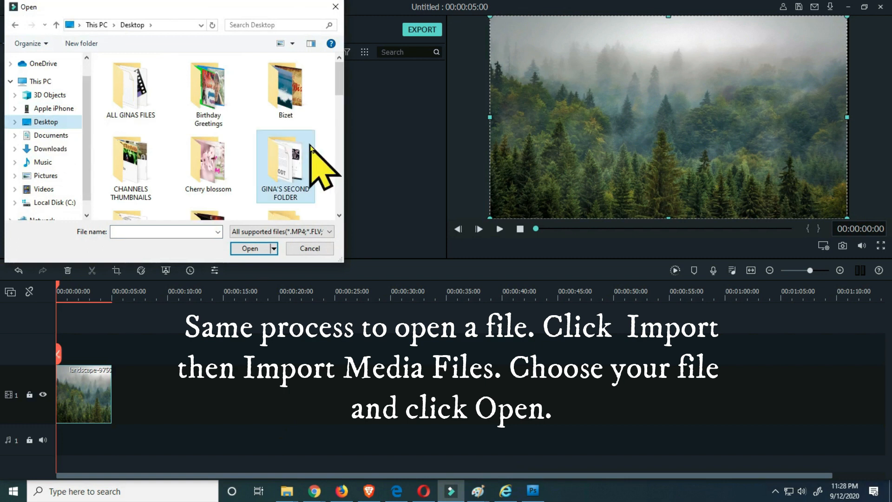
pyautogui.scroll(-3, 339, 107)
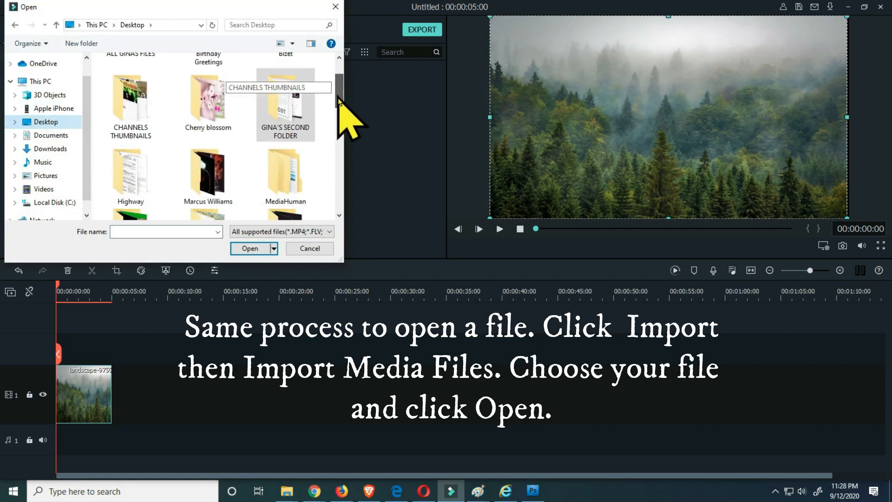
pyautogui.moveTo(339, 100); pyautogui.dragTo(342, 136)
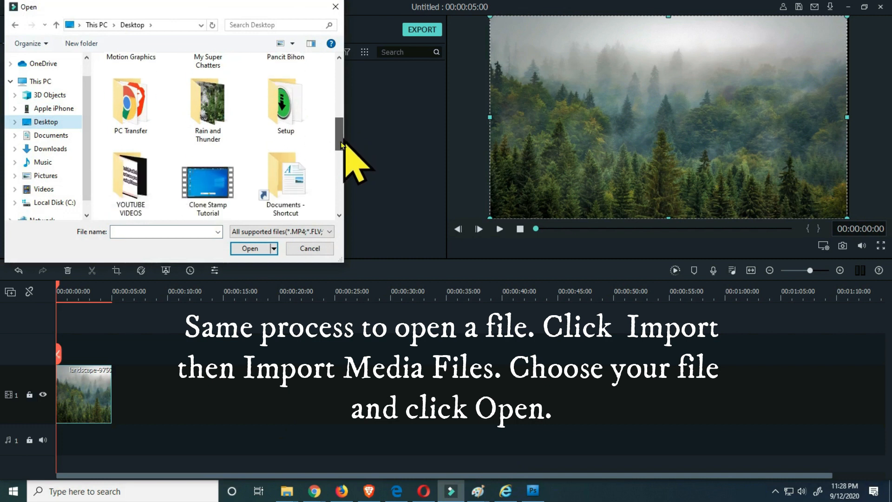
pyautogui.doubleClick(134, 189)
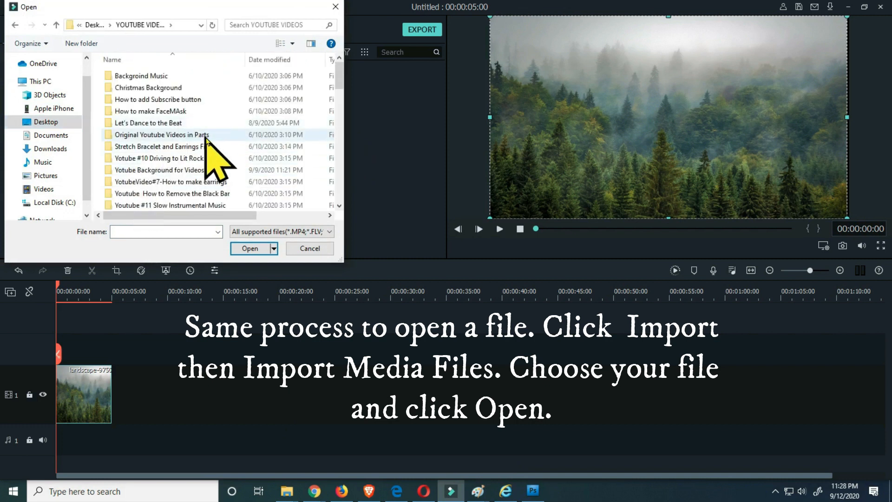
pyautogui.click(192, 171)
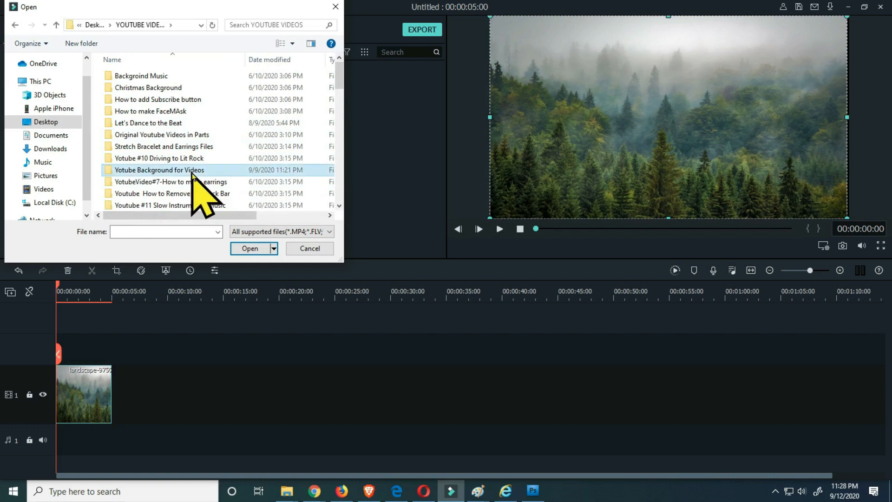
pyautogui.doubleClick(191, 170)
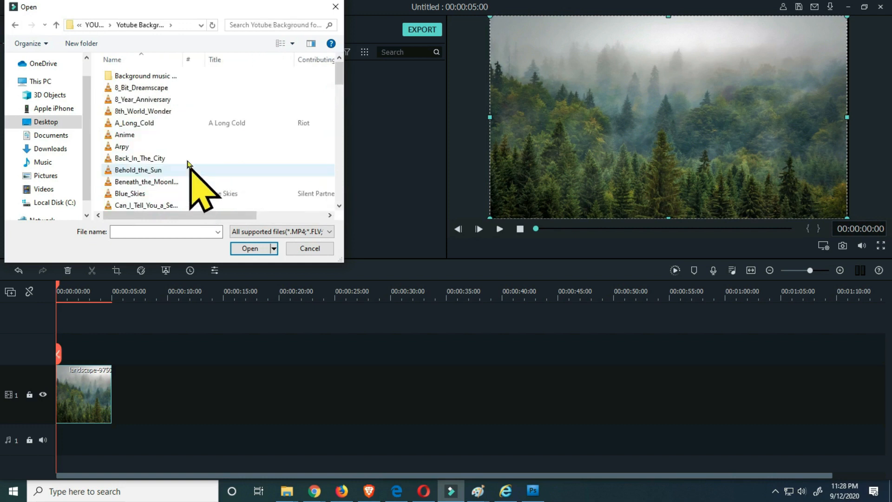
pyautogui.click(143, 126)
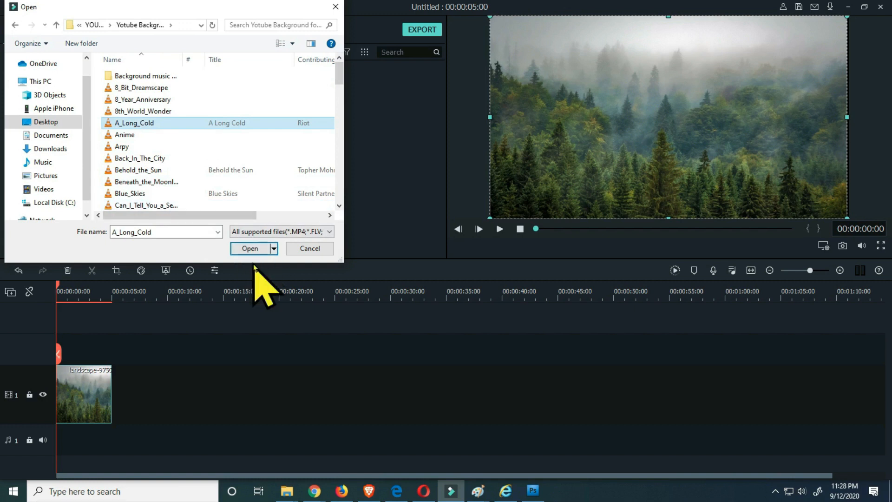
pyautogui.click(257, 247)
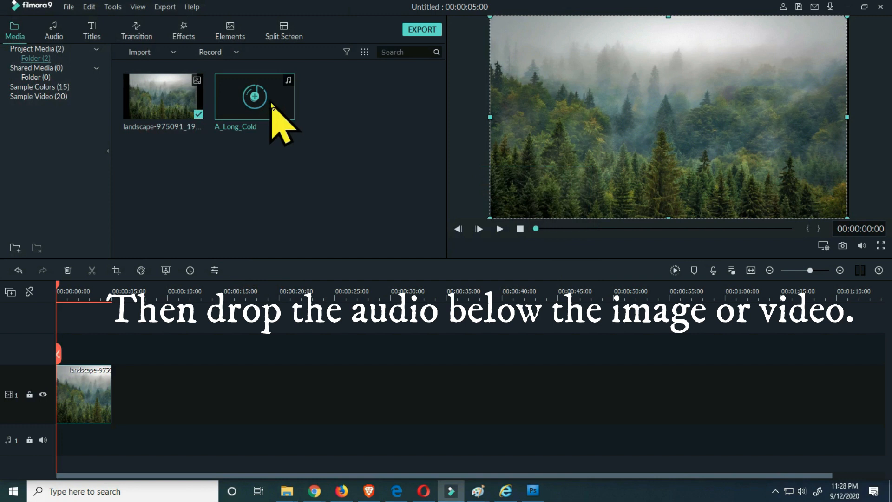
# Place the A_Long_Cold audio on audio track 1, starting at 00:00:00:00 beneath the photo.
pyautogui.moveTo(280, 92); pyautogui.dragTo(325, 391)
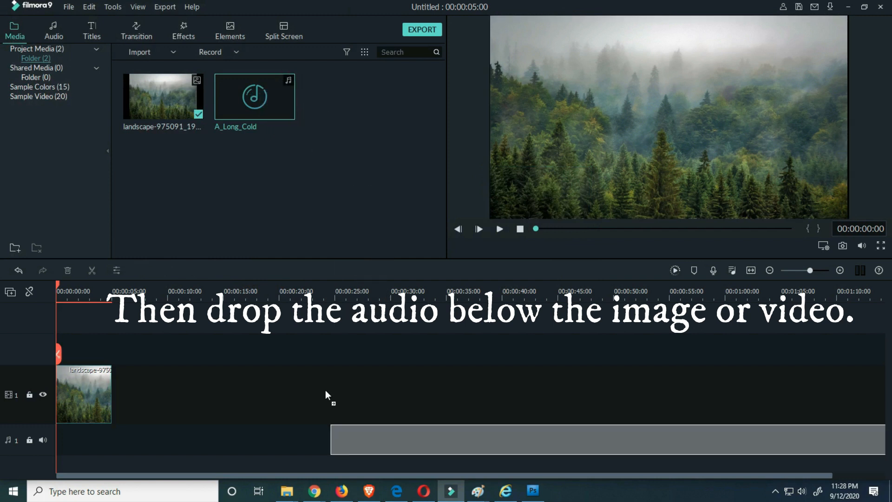
pyautogui.moveTo(260, 416); pyautogui.dragTo(125, 423)
pyautogui.moveTo(56, 415); pyautogui.dragTo(52, 423)
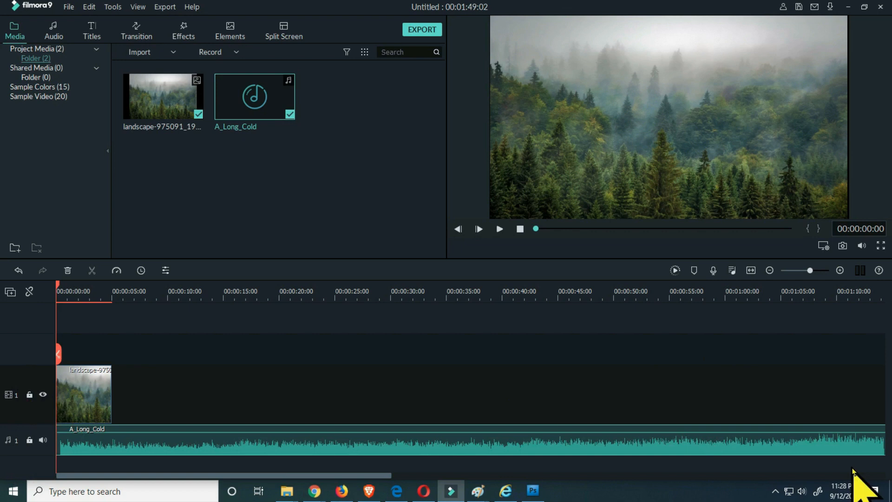
# Extend the landscape photo clip on the timeline until it ends together with the A_Long_Cold audio.
pyautogui.moveTo(367, 476)
pyautogui.mouseDown()
pyautogui.moveTo(667, 477)
pyautogui.moveTo(358, 476)
pyautogui.mouseUp()
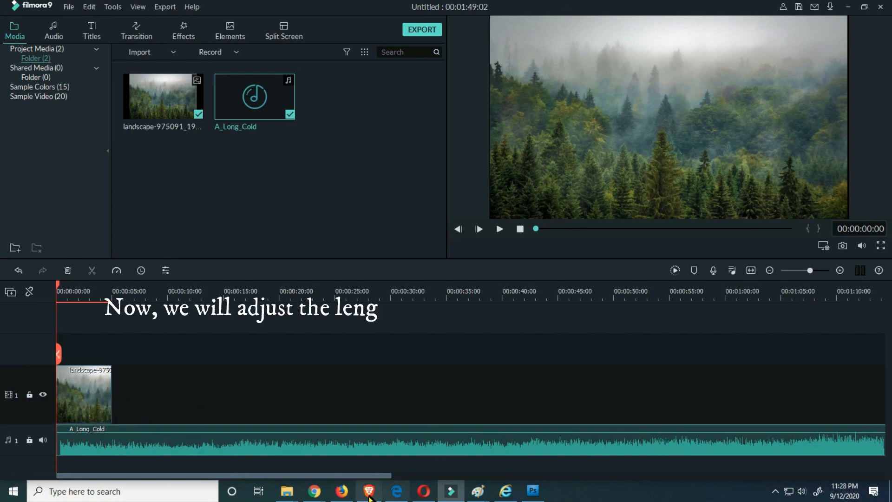
pyautogui.moveTo(384, 477); pyautogui.dragTo(650, 476)
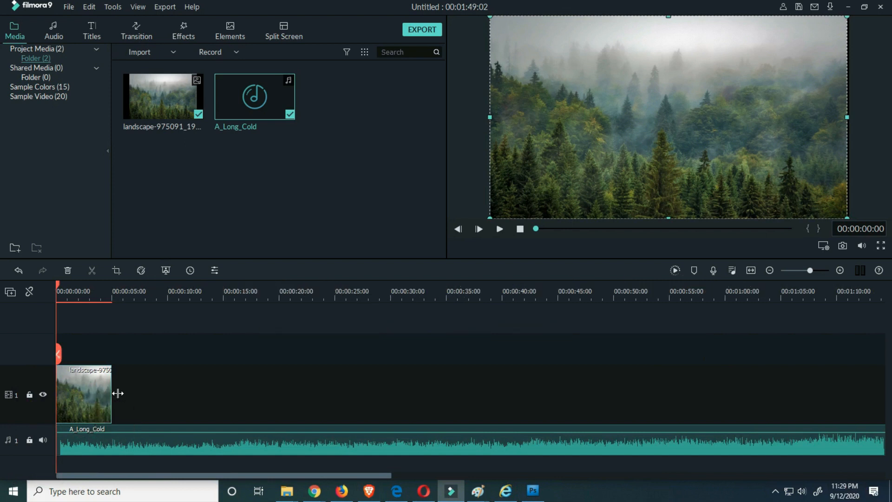
pyautogui.moveTo(118, 394); pyautogui.dragTo(807, 397)
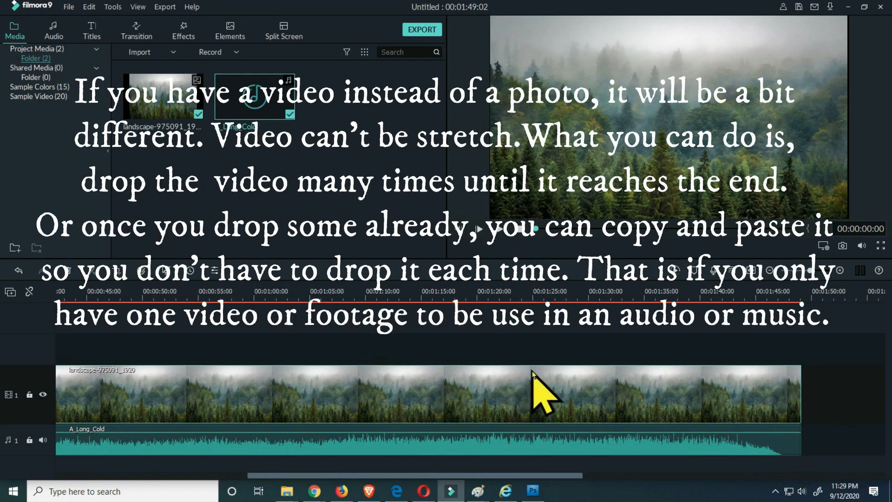
pyautogui.moveTo(491, 475); pyautogui.dragTo(244, 487)
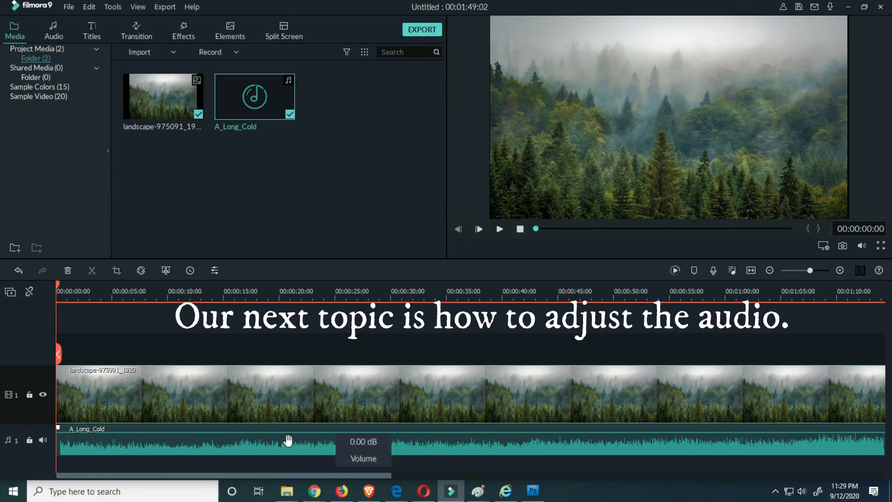
# Lower the A_Long_Cold clip's volume to about -2.59 dB and set its fade-in to 3.36.
pyautogui.click(188, 440)
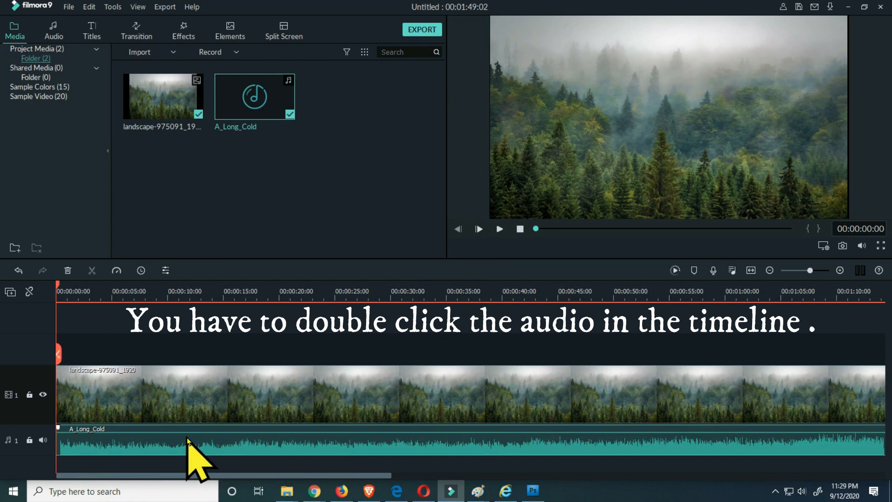
pyautogui.doubleClick(188, 440)
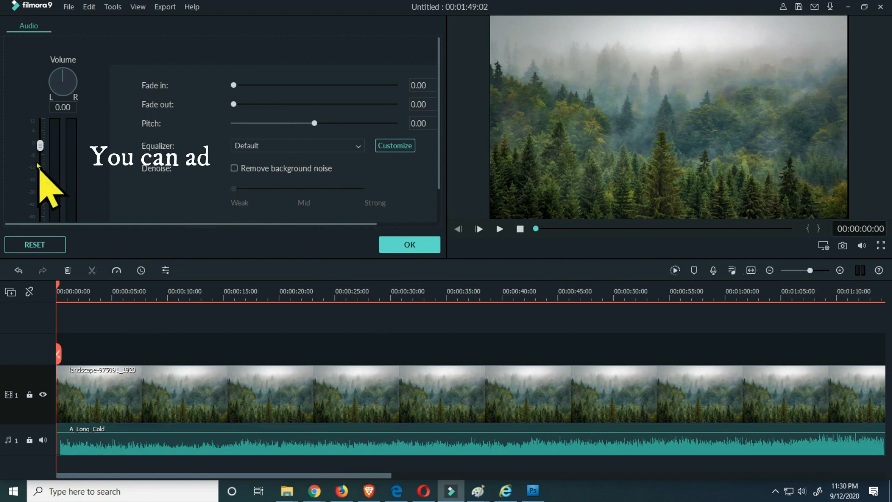
pyautogui.moveTo(40, 145)
pyautogui.mouseDown()
pyautogui.moveTo(41, 136)
pyautogui.moveTo(42, 179)
pyautogui.moveTo(42, 151)
pyautogui.mouseUp()
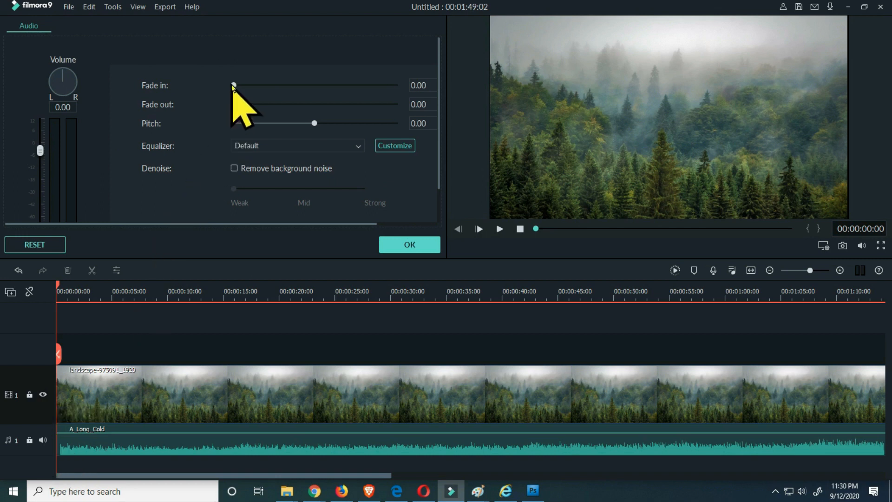
pyautogui.moveTo(233, 85); pyautogui.dragTo(238, 85)
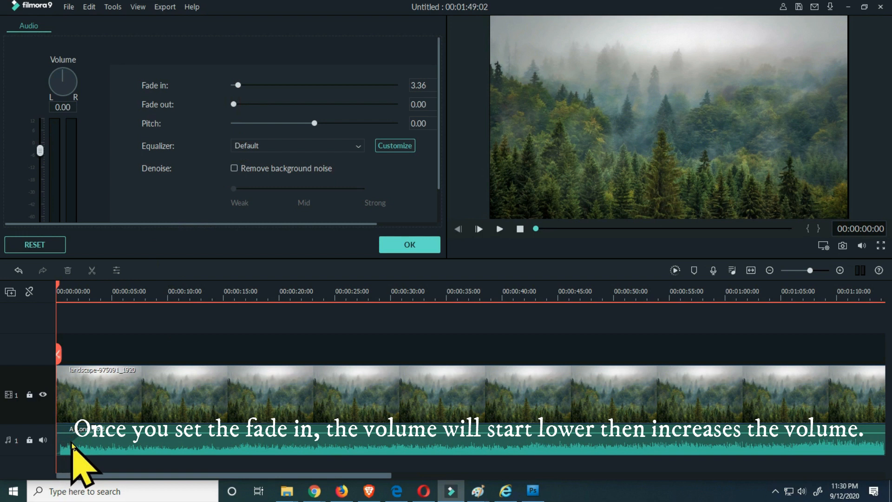
pyautogui.moveTo(90, 439)
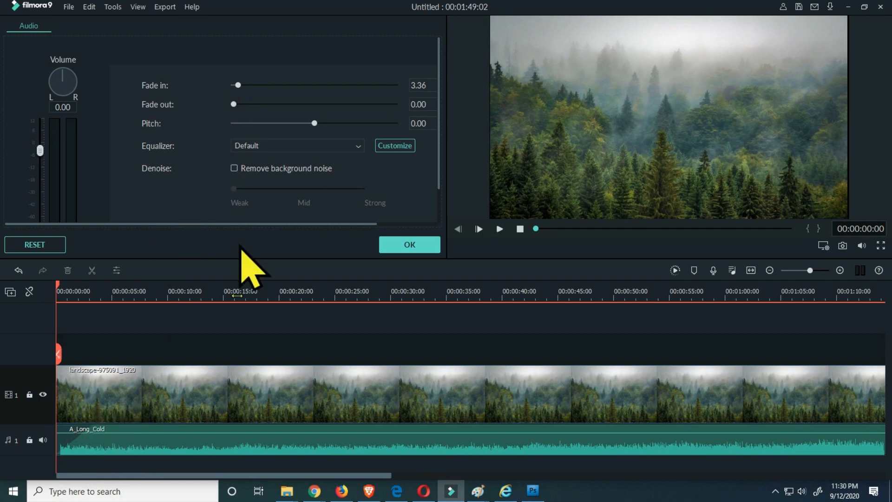
# Move the playhead to 00:01:42:11, set the audio clip's fade-out to 5.64 and apply the audio settings.
pyautogui.moveTo(269, 475); pyautogui.dragTo(562, 475)
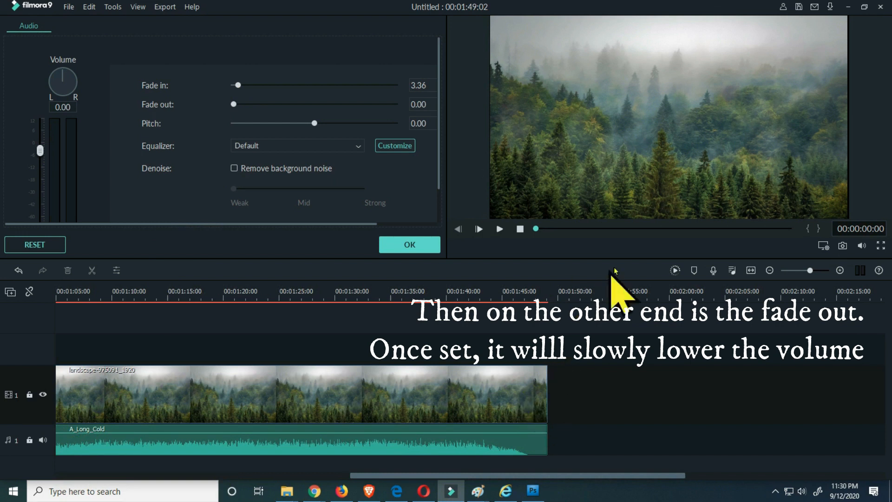
pyautogui.click(774, 229)
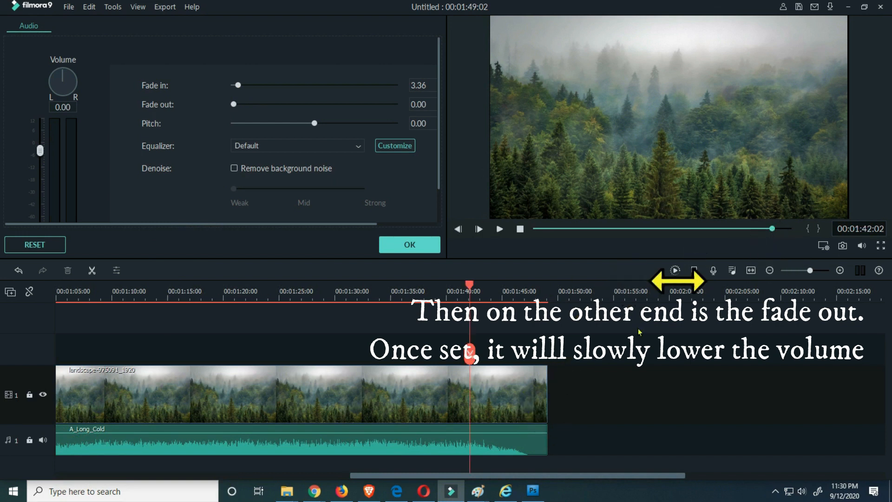
pyautogui.moveTo(470, 287)
pyautogui.mouseDown()
pyautogui.moveTo(528, 288)
pyautogui.moveTo(474, 299)
pyautogui.mouseUp()
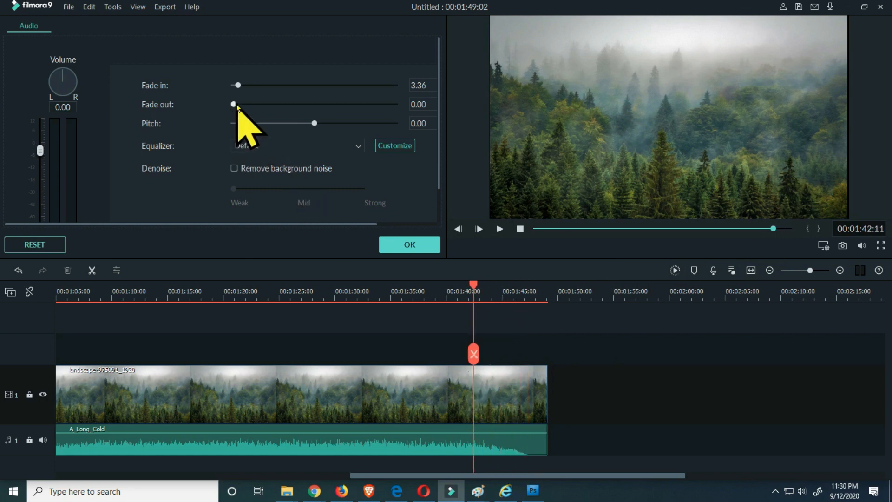
pyautogui.moveTo(234, 104); pyautogui.dragTo(242, 114)
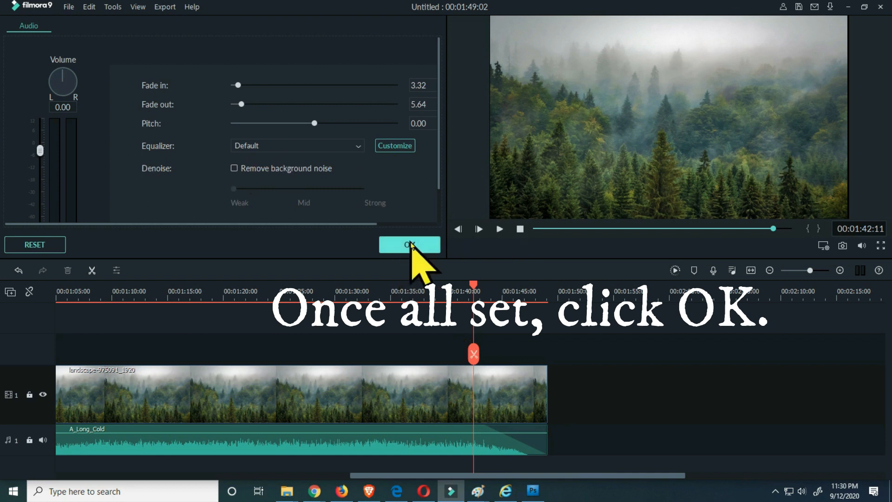
pyautogui.click(409, 245)
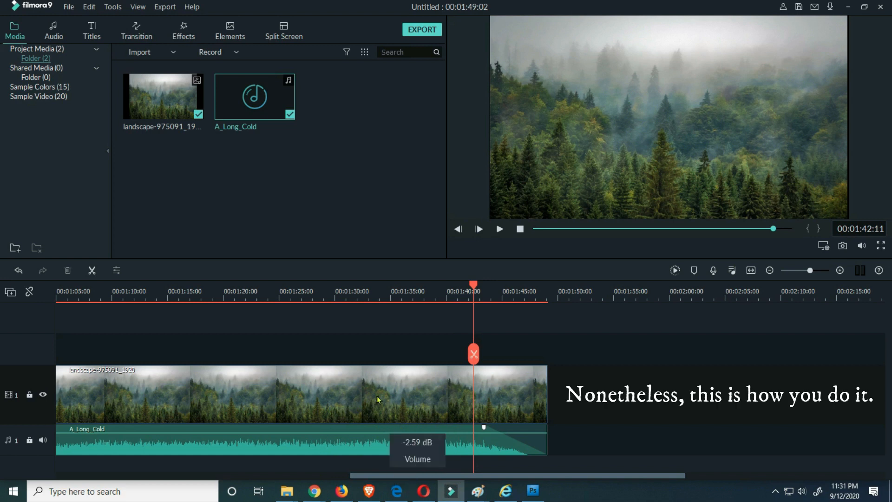
pyautogui.rightClick(438, 398)
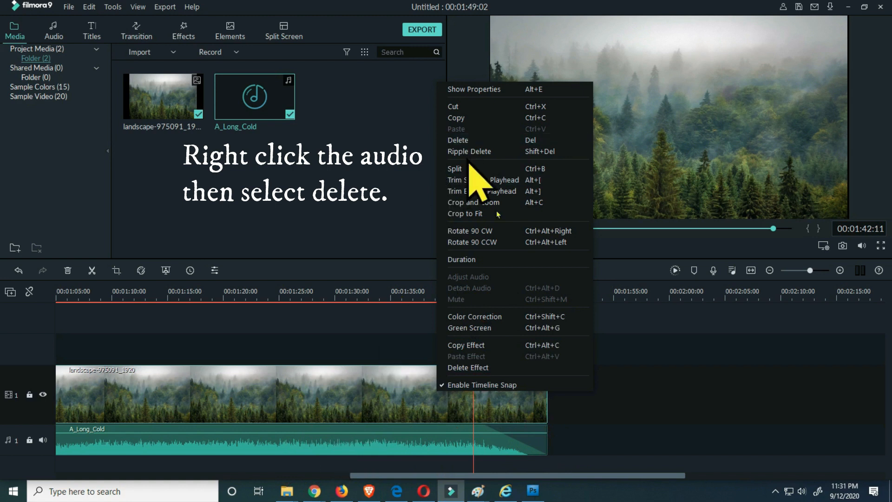
pyautogui.click(610, 411)
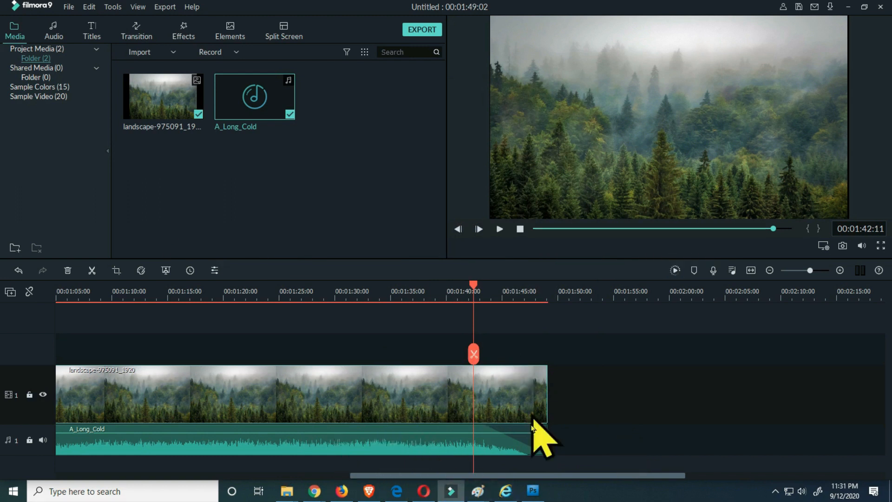
# Add a second, empty video track above the landscape photo's track.
pyautogui.moveTo(527, 475); pyautogui.dragTo(139, 462)
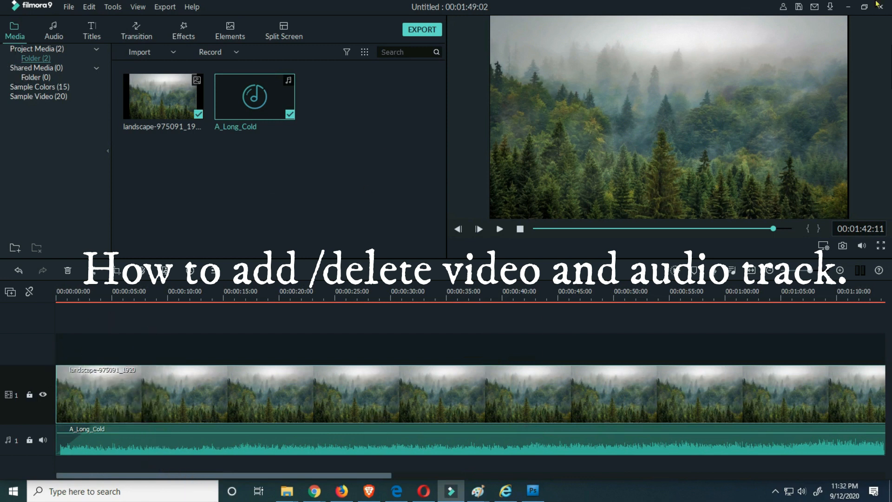
pyautogui.click(11, 293)
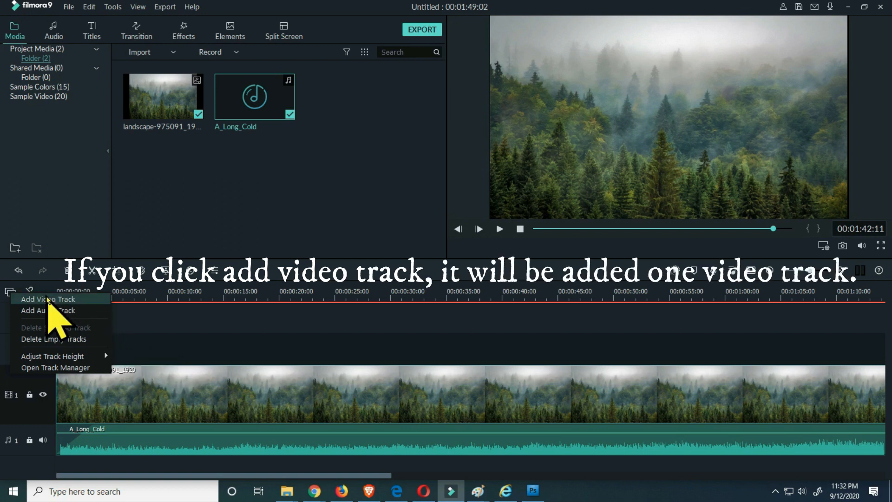
pyautogui.click(48, 299)
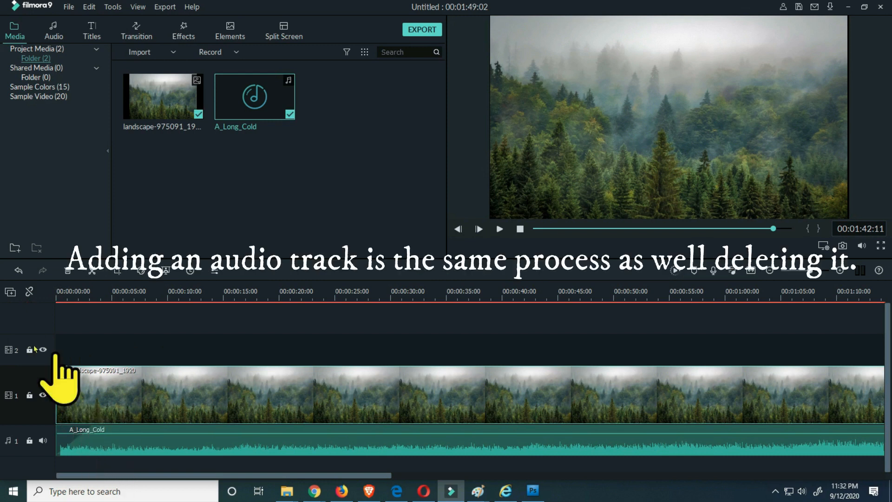
pyautogui.click(10, 293)
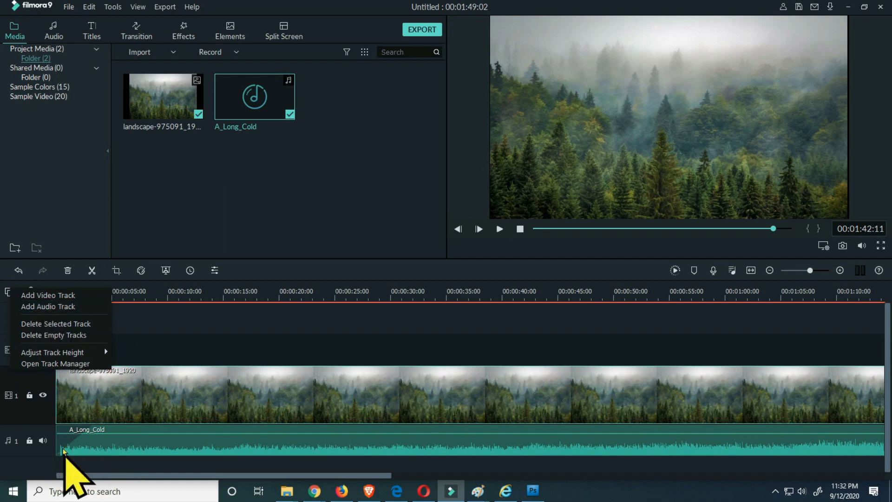
pyautogui.click(159, 339)
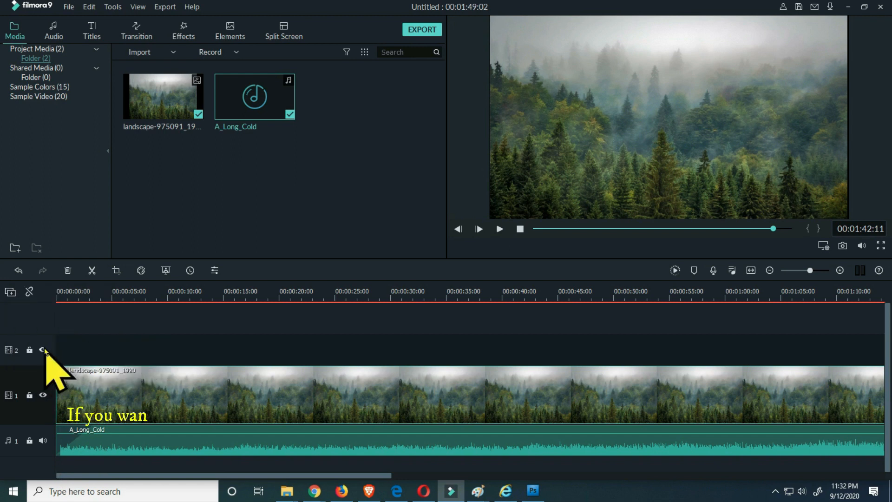
pyautogui.click(11, 292)
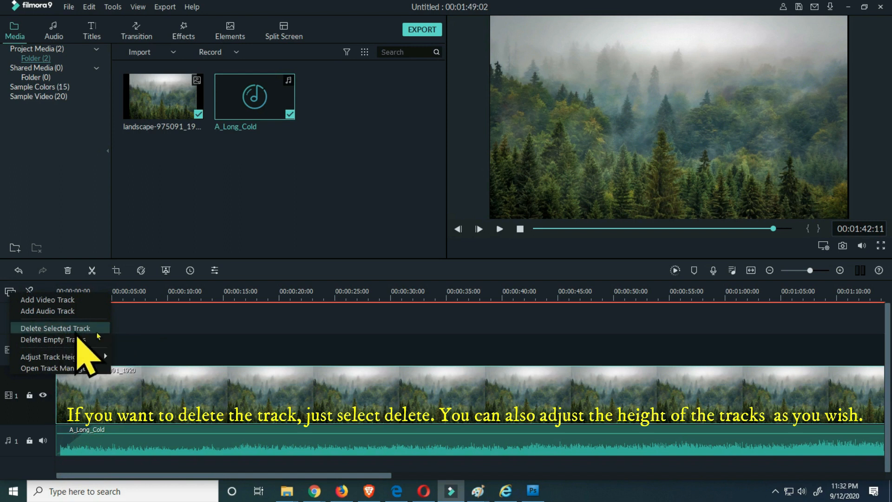
pyautogui.click(173, 335)
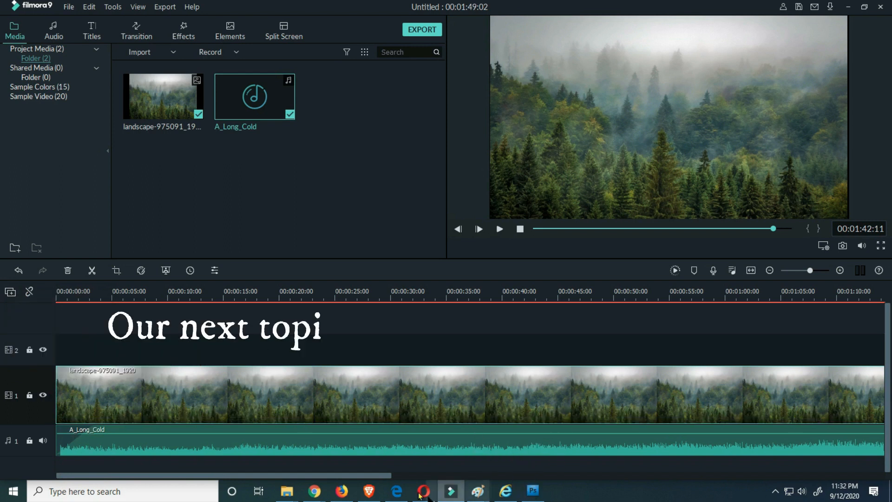
# Split the landscape photo clip at the 00:01:42:11 playhead and move the cut-off end piece about 10 seconds later on the same track.
pyautogui.moveTo(388, 478); pyautogui.dragTo(399, 481)
pyautogui.moveTo(541, 496); pyautogui.dragTo(660, 500)
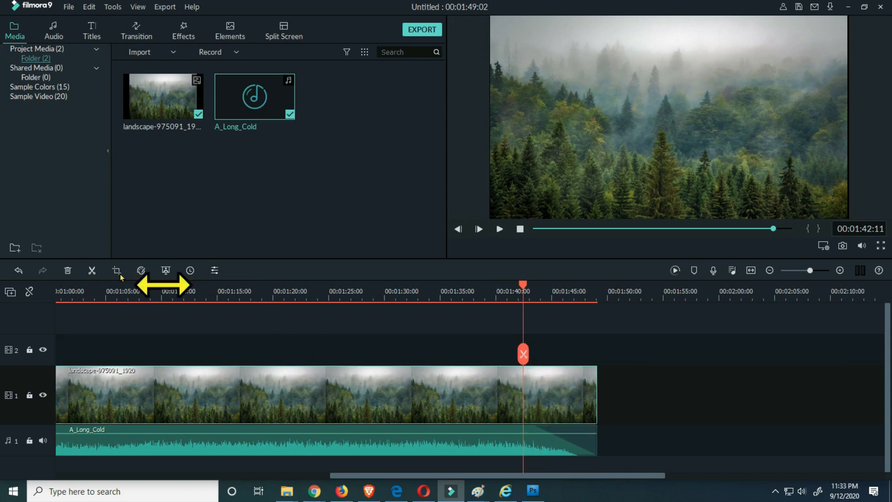
pyautogui.click(91, 271)
pyautogui.moveTo(549, 382); pyautogui.dragTo(650, 382)
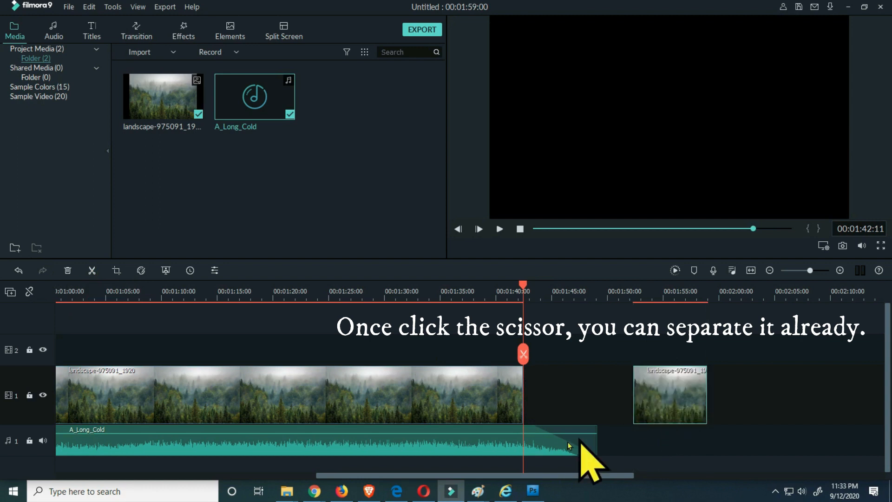
# Split the A_Long_Cold audio at the 00:01:42:11 playhead and move its end piece directly beneath the separated photo piece.
pyautogui.click(543, 448)
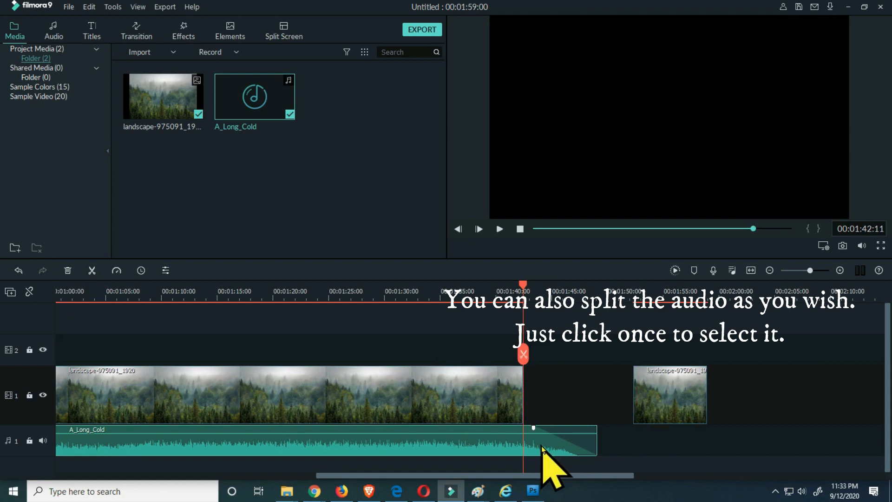
pyautogui.click(92, 270)
pyautogui.click(562, 446)
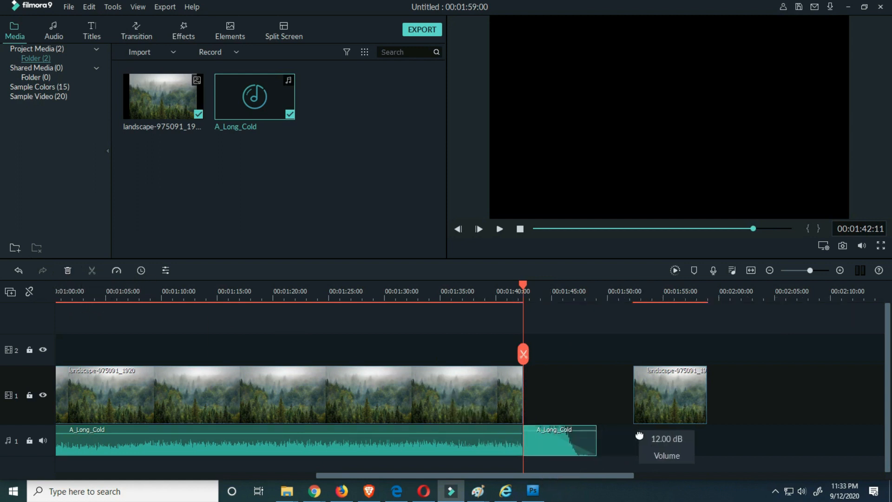
pyautogui.moveTo(575, 450); pyautogui.dragTo(687, 442)
# Delete the separated end pieces of the landscape photo and the A_Long_Cold audio from the timeline.
pyautogui.rightClick(679, 398)
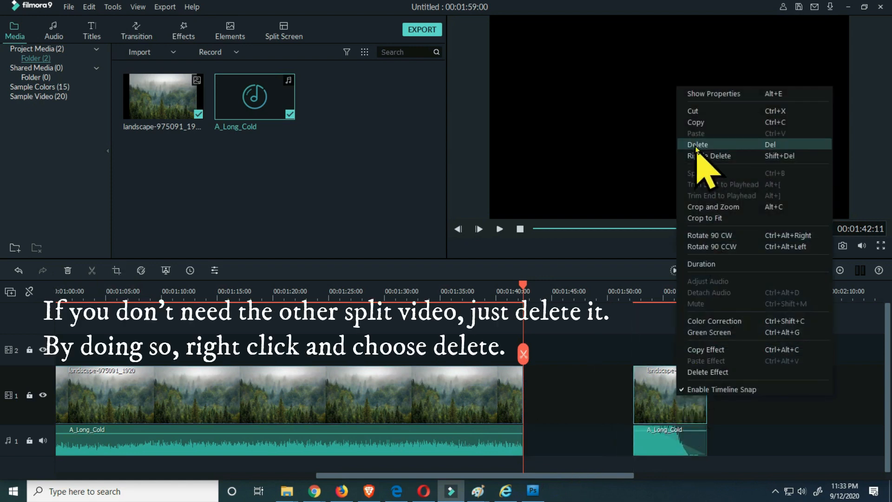
pyautogui.click(697, 145)
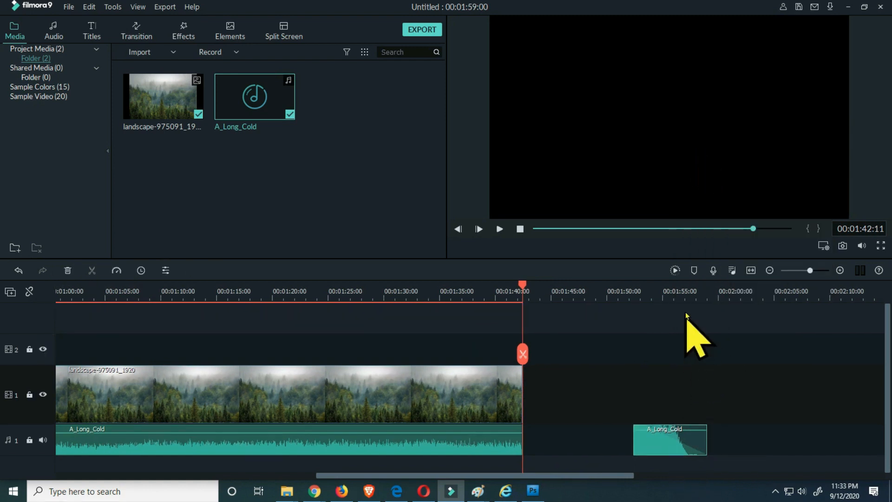
pyautogui.rightClick(665, 442)
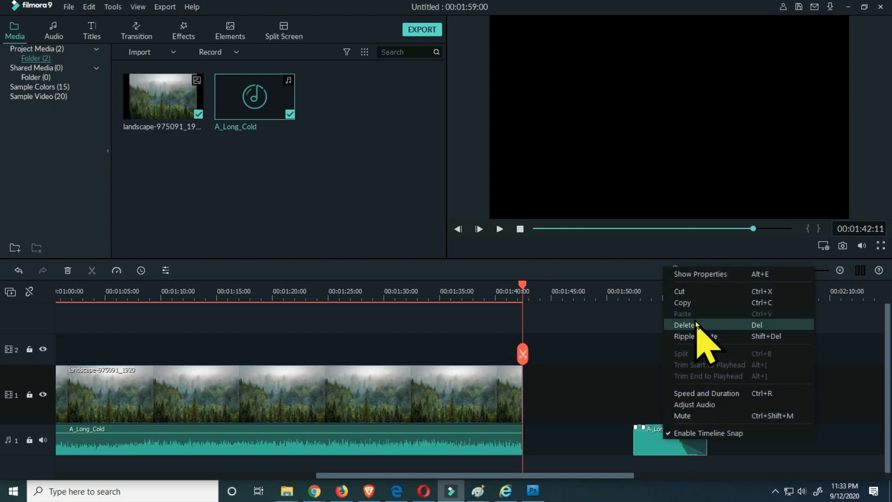
pyautogui.click(701, 324)
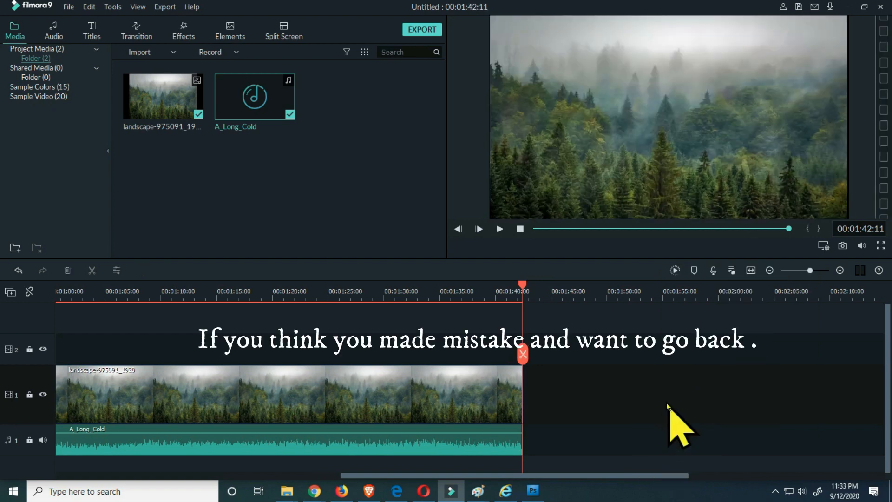
# Undo the deletions, moves and splits of the photo and audio clips, back to the two unsplit clips.
pyautogui.click(18, 270)
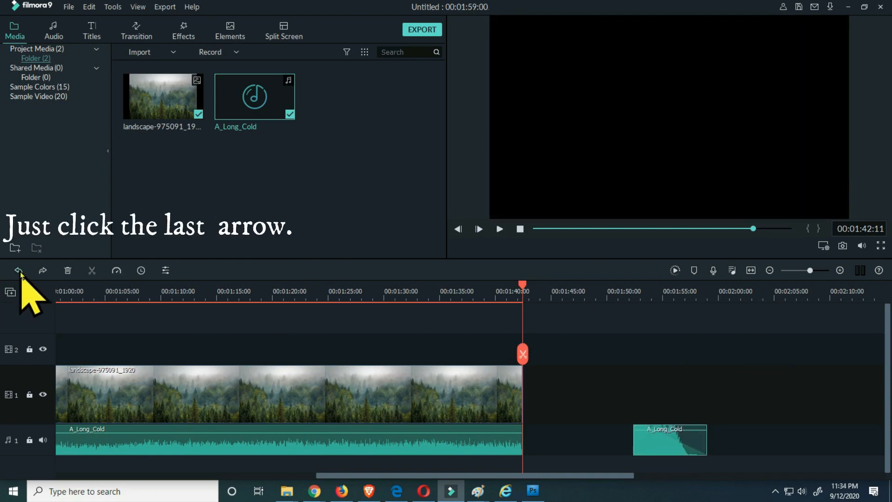
pyautogui.click(18, 271)
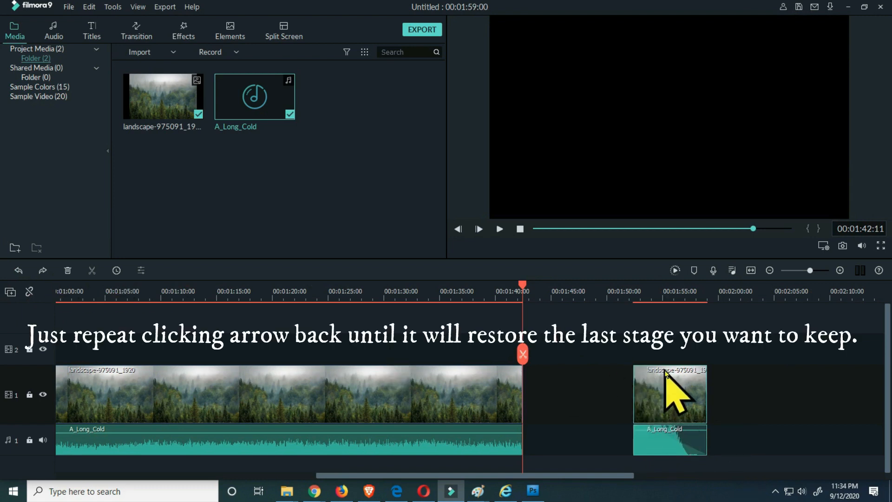
pyautogui.click(19, 270)
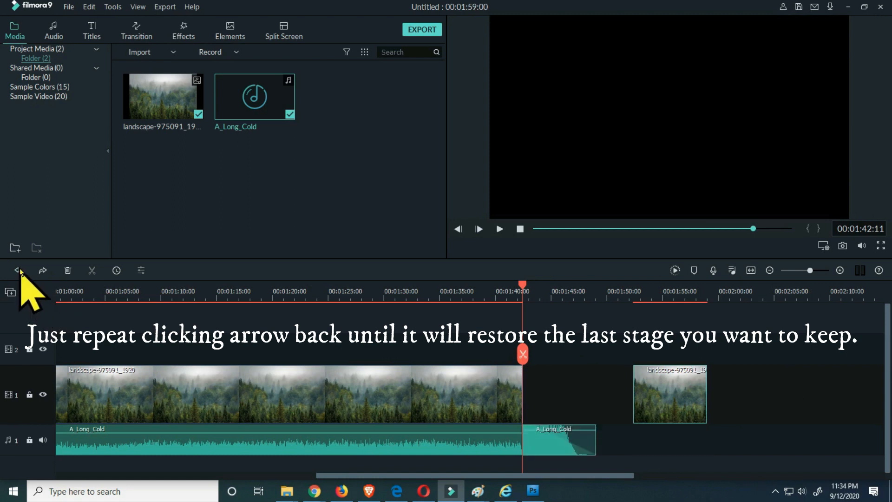
pyautogui.click(19, 270)
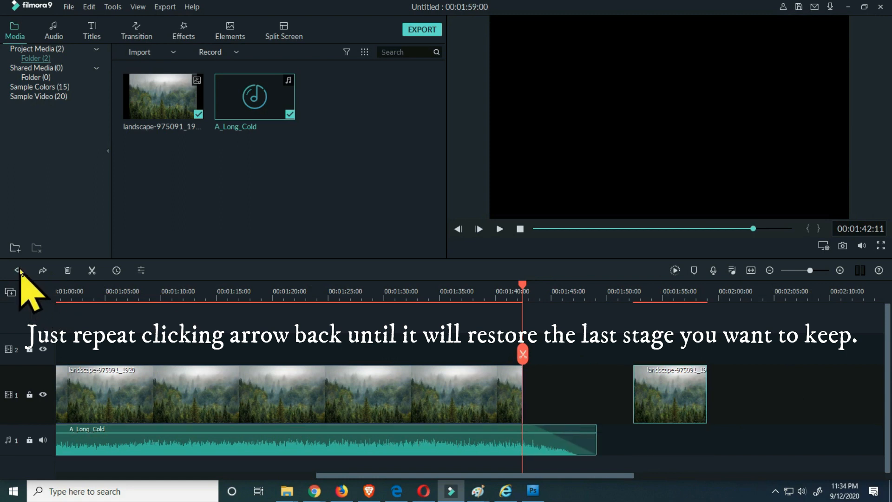
pyautogui.click(19, 270)
pyautogui.click(19, 270)
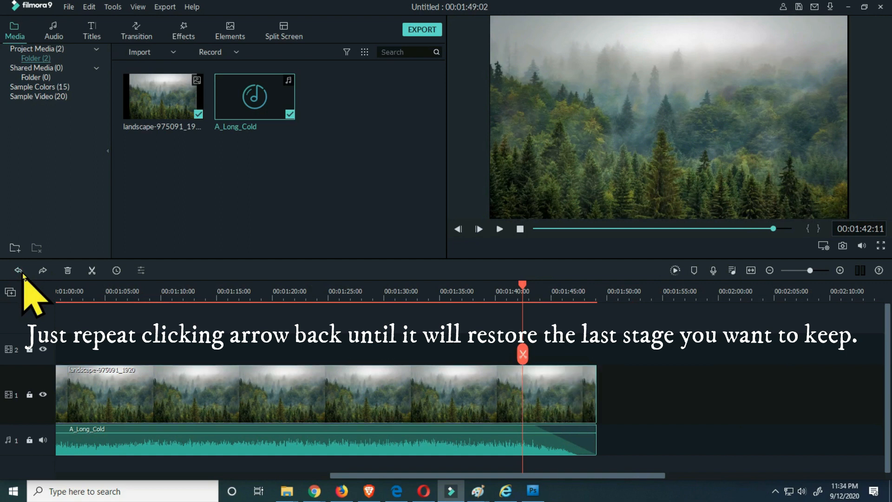